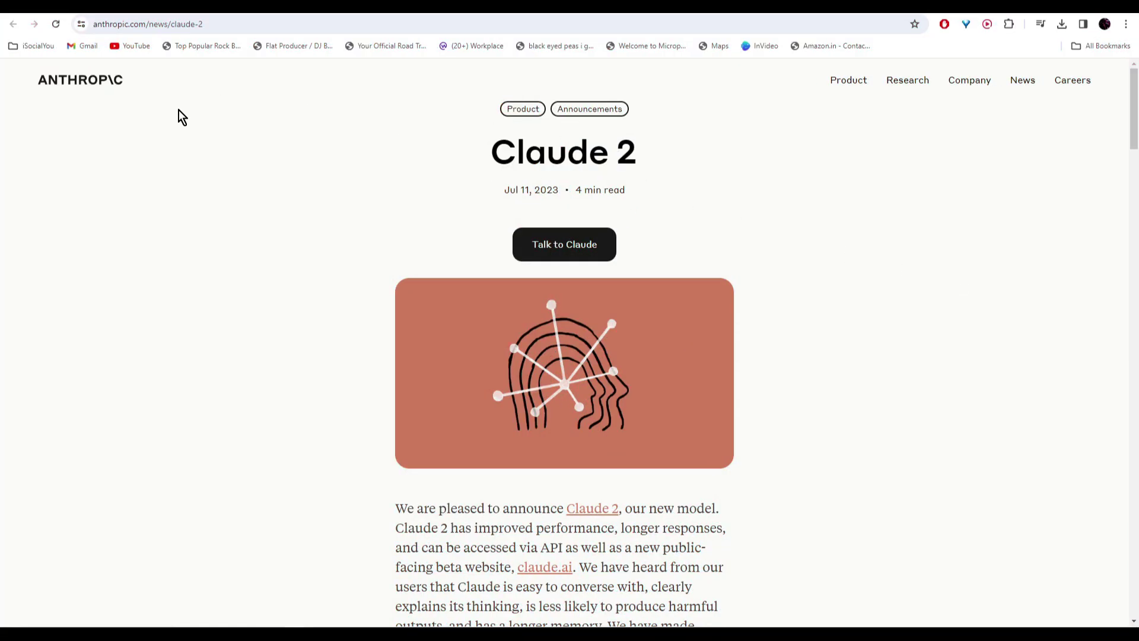
Step: Start a new Claude chat, attach manual_beginner_guitar.pdf, and ask for a summary of it
{"action": "left_click", "coordinate": [554, 255]}
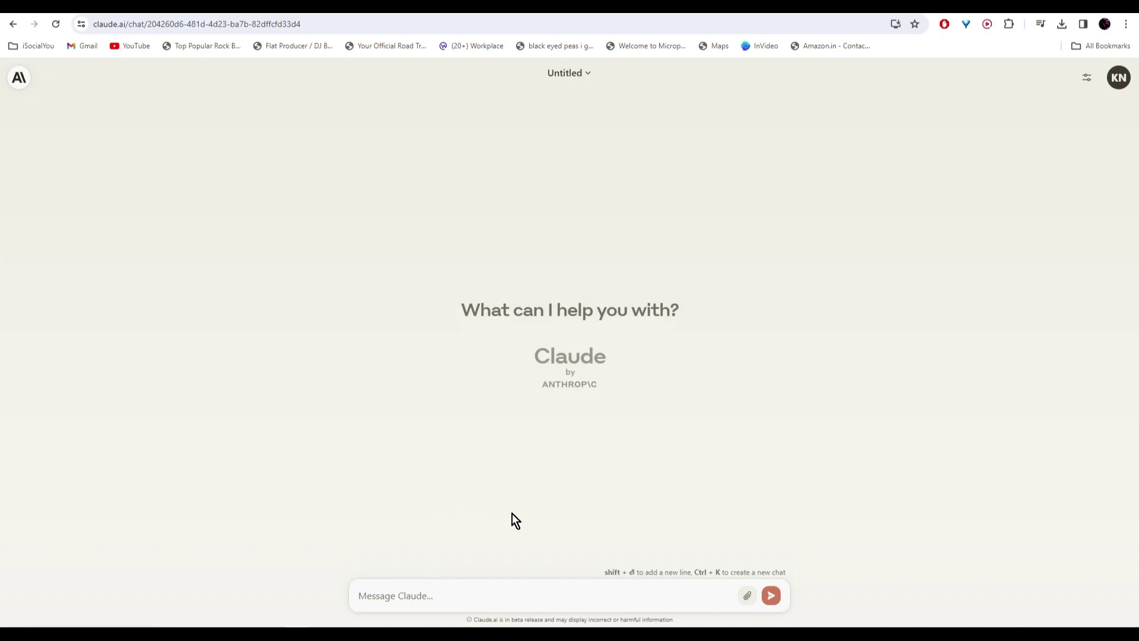
{"action": "left_click", "coordinate": [746, 597]}
{"action": "left_click", "coordinate": [549, 307]}
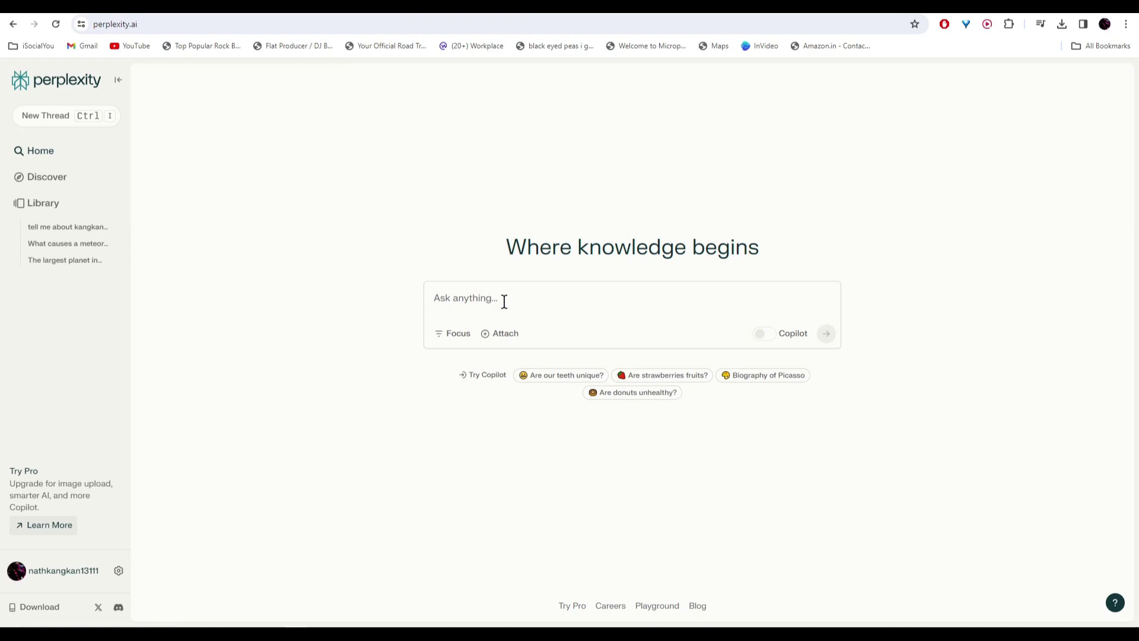
Step: Ask Perplexity about Neuralink's first human implant, then about what its brain chip is for
{"action": "left_click", "coordinate": [463, 298]}
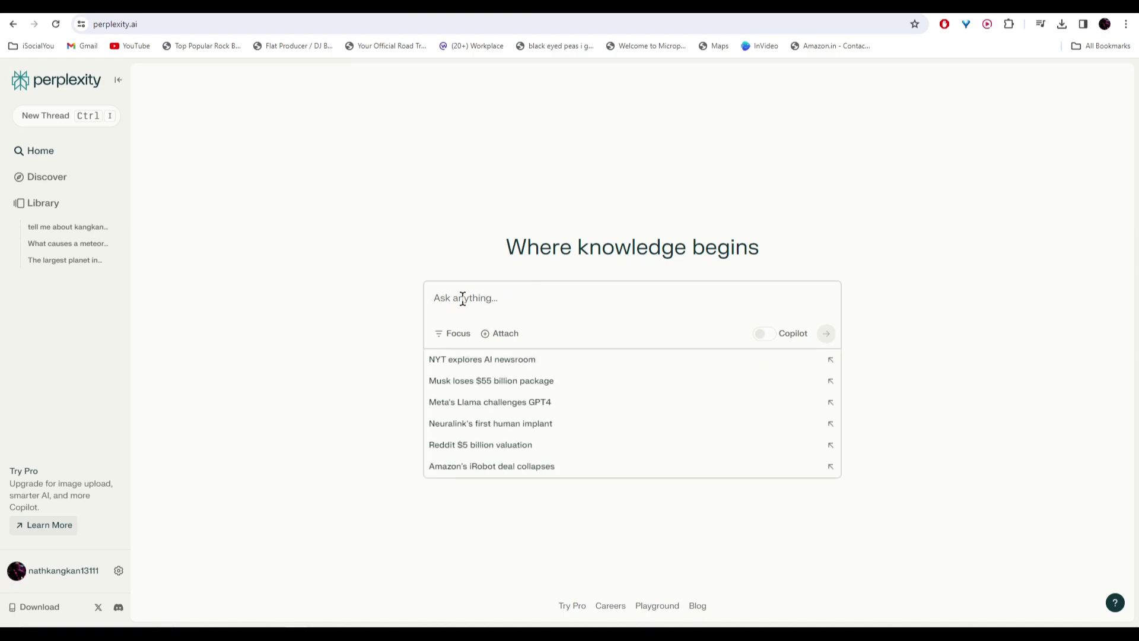
{"action": "left_click", "coordinate": [491, 423]}
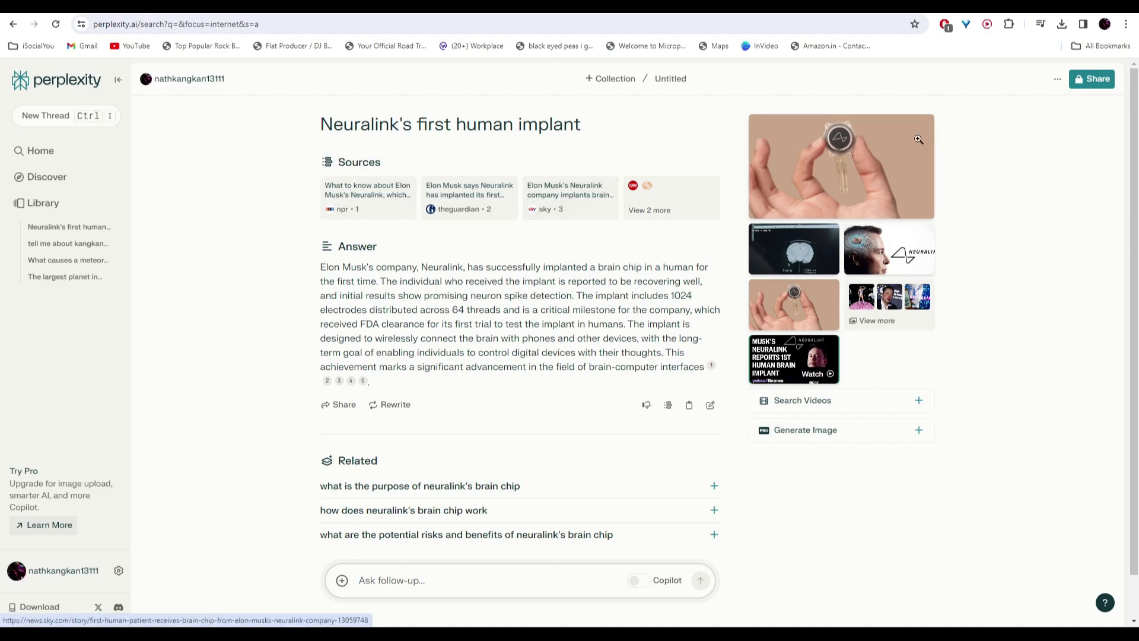
{"action": "scroll", "coordinate": [1004, 262], "scroll_direction": "down", "scroll_amount": 1}
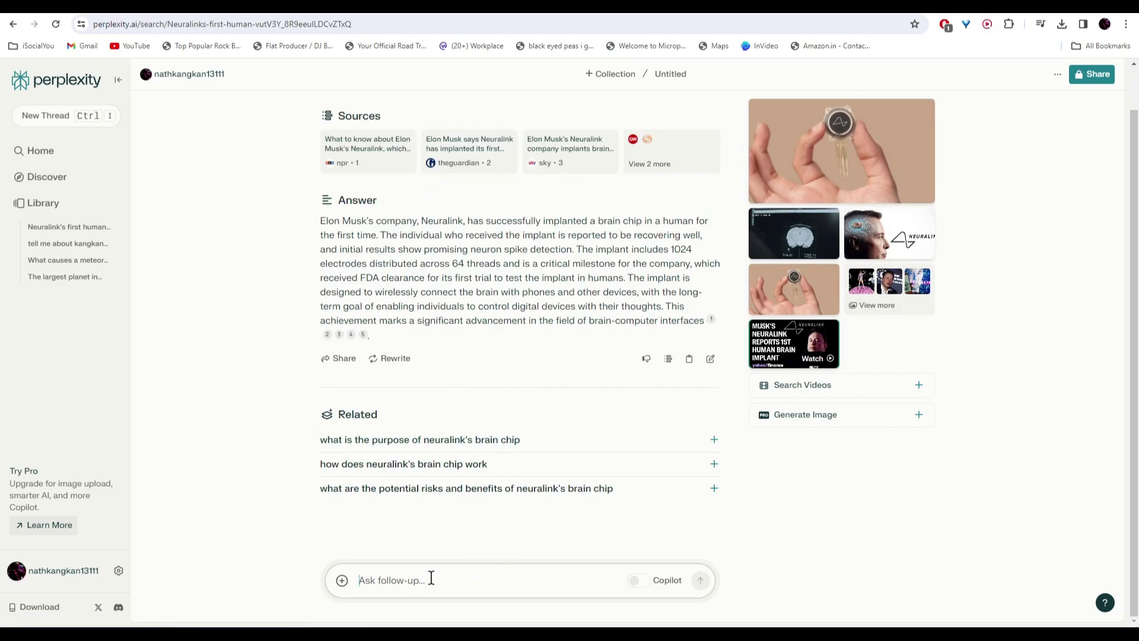
{"action": "left_click", "coordinate": [717, 439]}
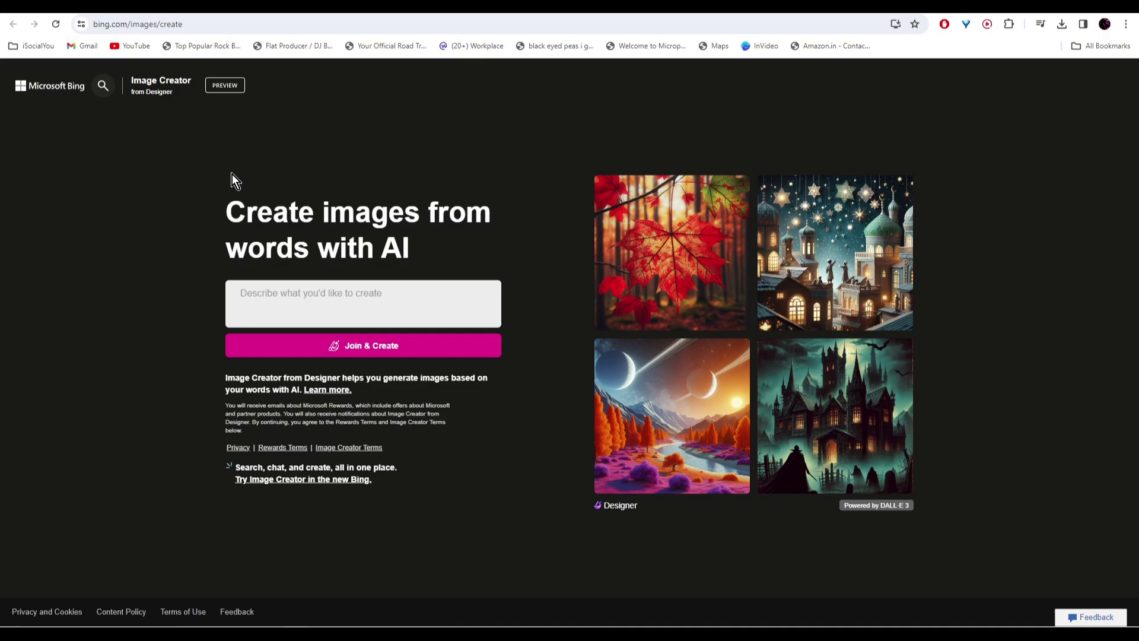
Step: Paste the astronaut-at-a-blinking-control-board prompt and generate images
{"action": "left_click", "coordinate": [342, 296]}
{"action": "type", "text": "Astronaut sitting at control board with blinking lights"}
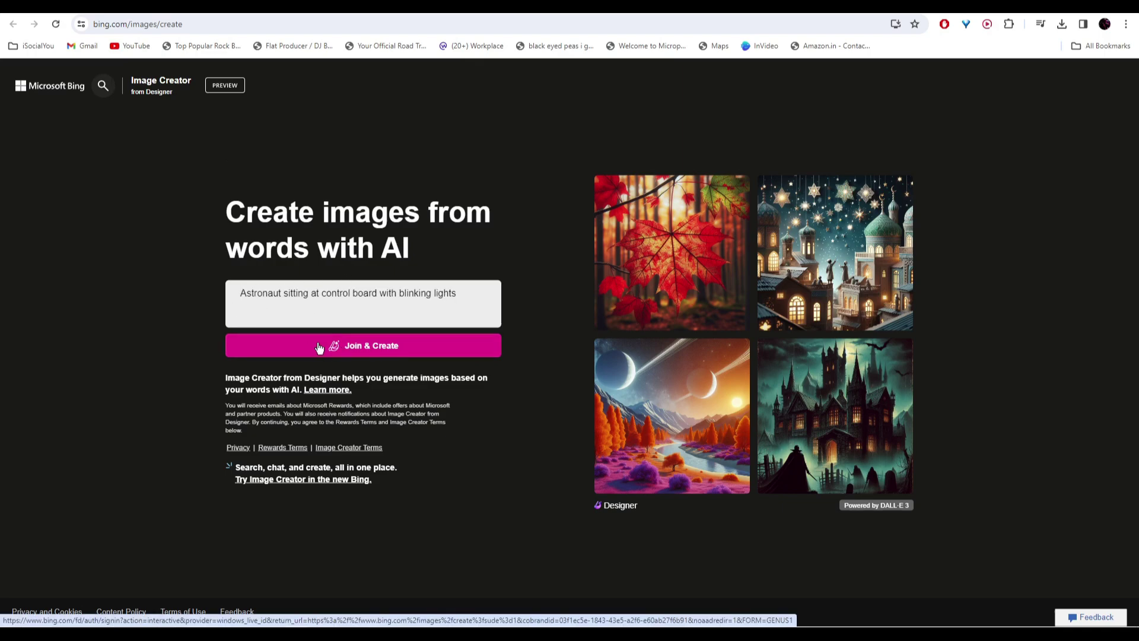
{"action": "left_click", "coordinate": [376, 350]}
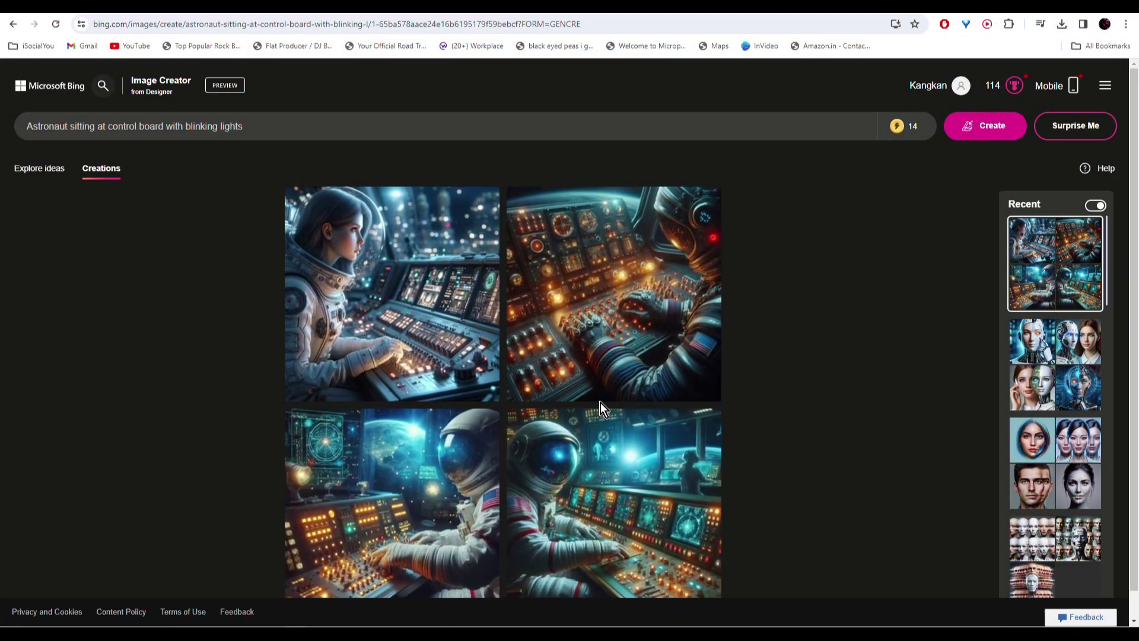
Step: Enlarge the bottom-right astronaut image and browse back to the female astronaut, then return to the grid
{"action": "left_click", "coordinate": [588, 502]}
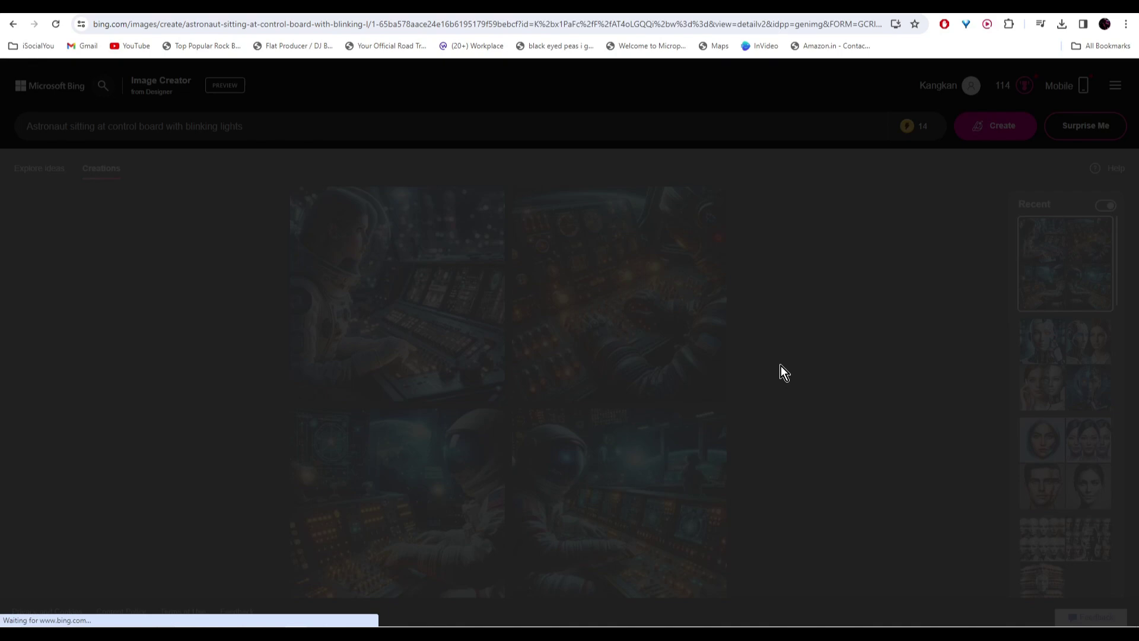
{"action": "left_click", "coordinate": [44, 328]}
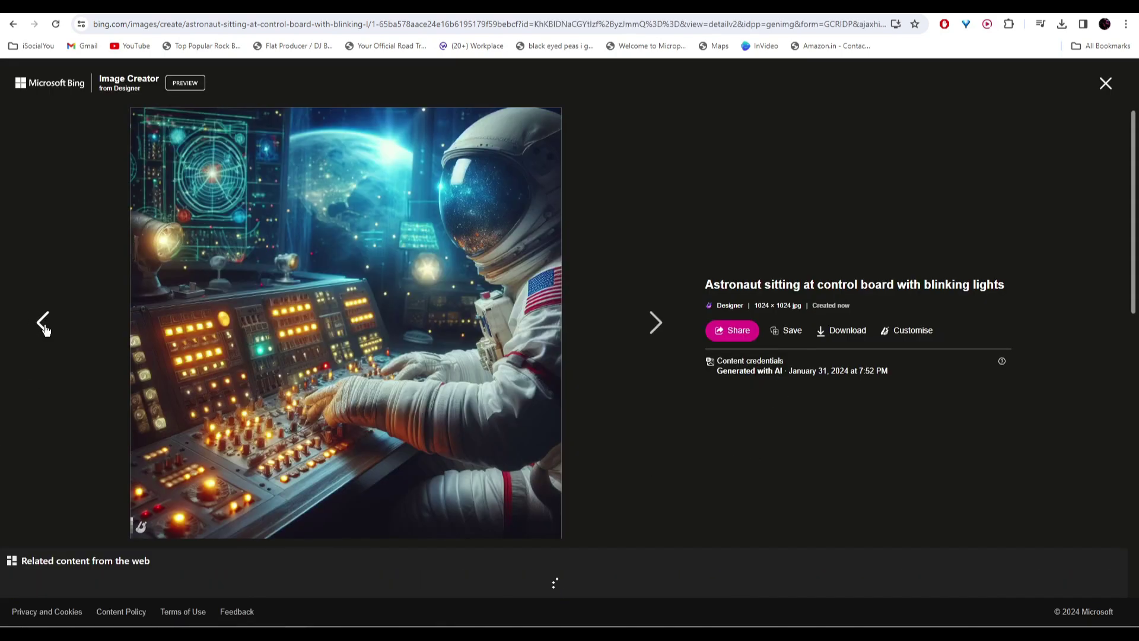
{"action": "left_click", "coordinate": [44, 328]}
{"action": "left_click", "coordinate": [44, 328]}
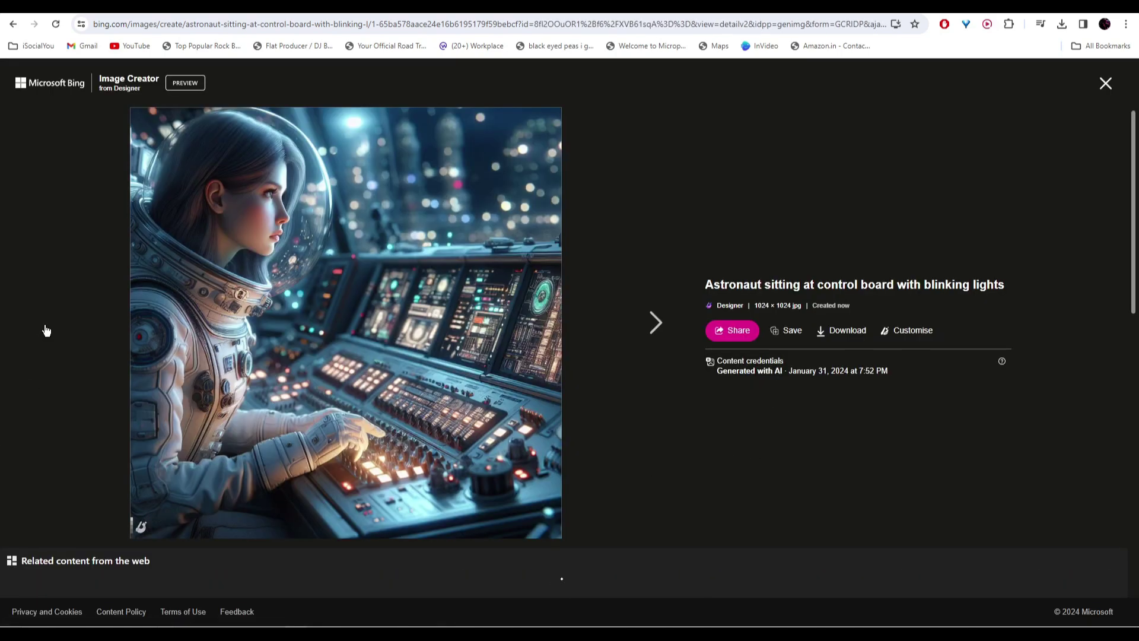
{"action": "key", "text": "Escape"}
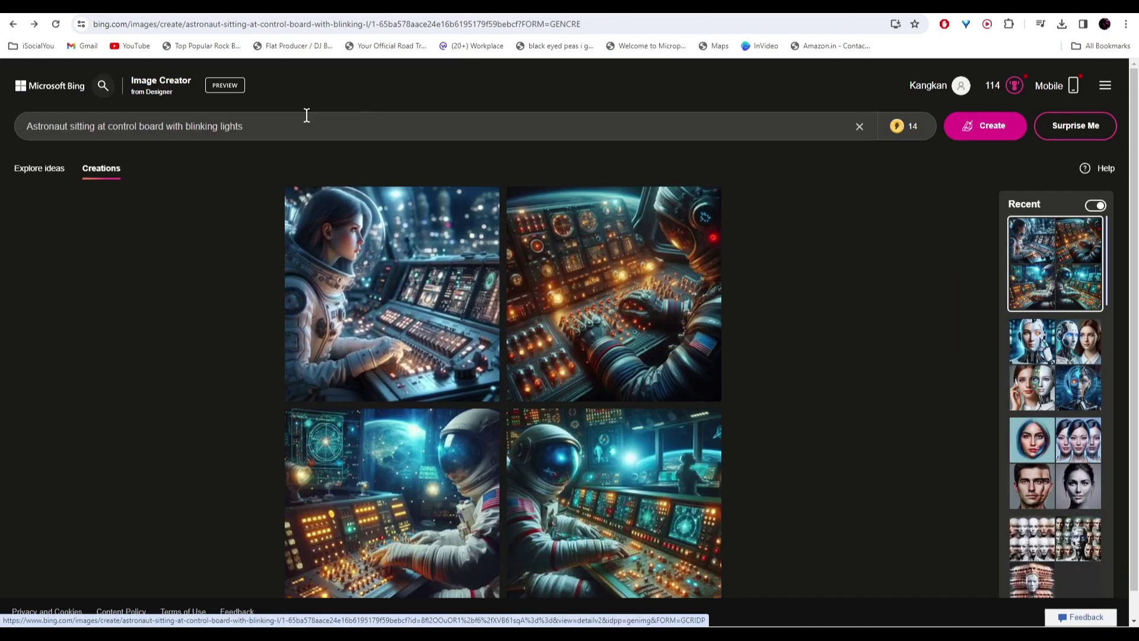
Step: Append ', studio Ghibli' to the prompt, generate, and view the girl astronaut image up close
{"action": "type", "text": ","}
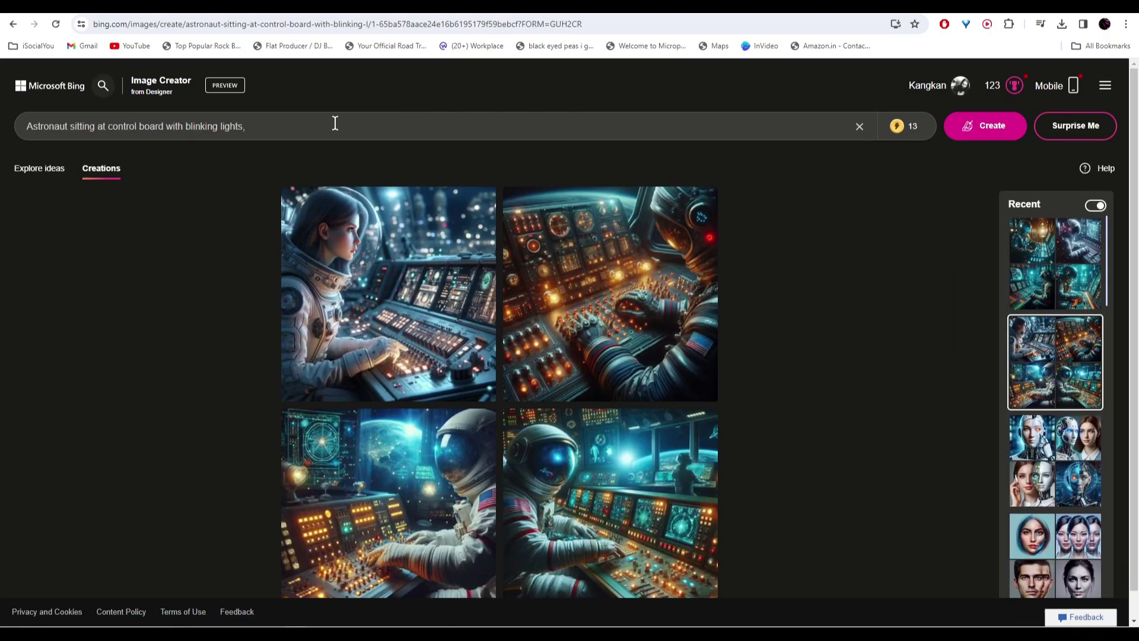
{"action": "type", "text": "studio Ghibli"}
{"action": "key", "text": "Return"}
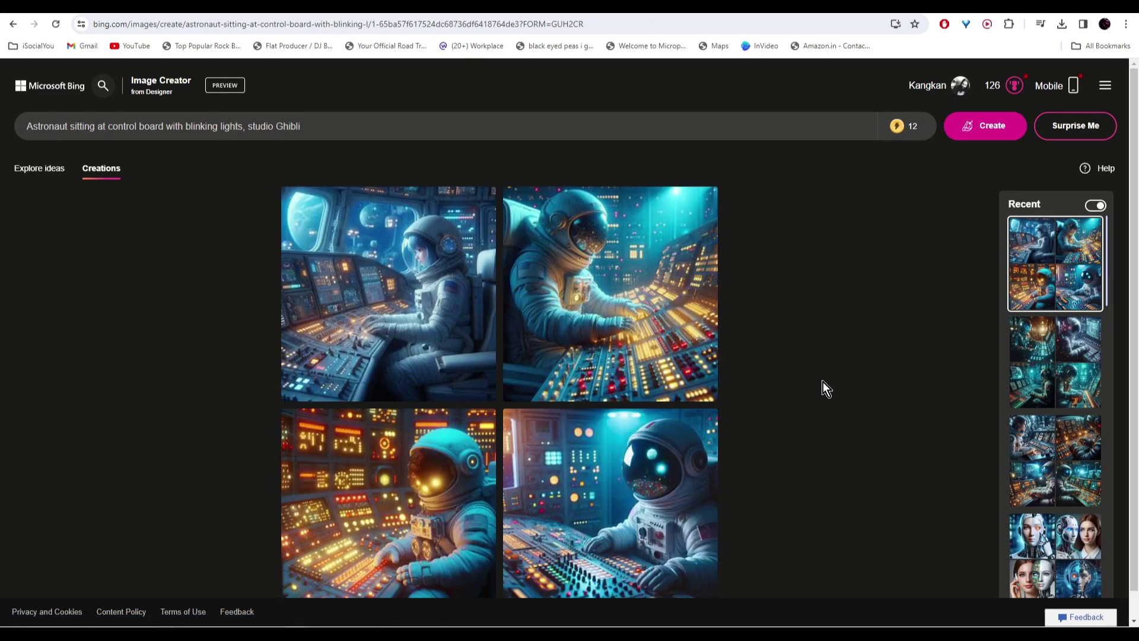
{"action": "left_click", "coordinate": [388, 293]}
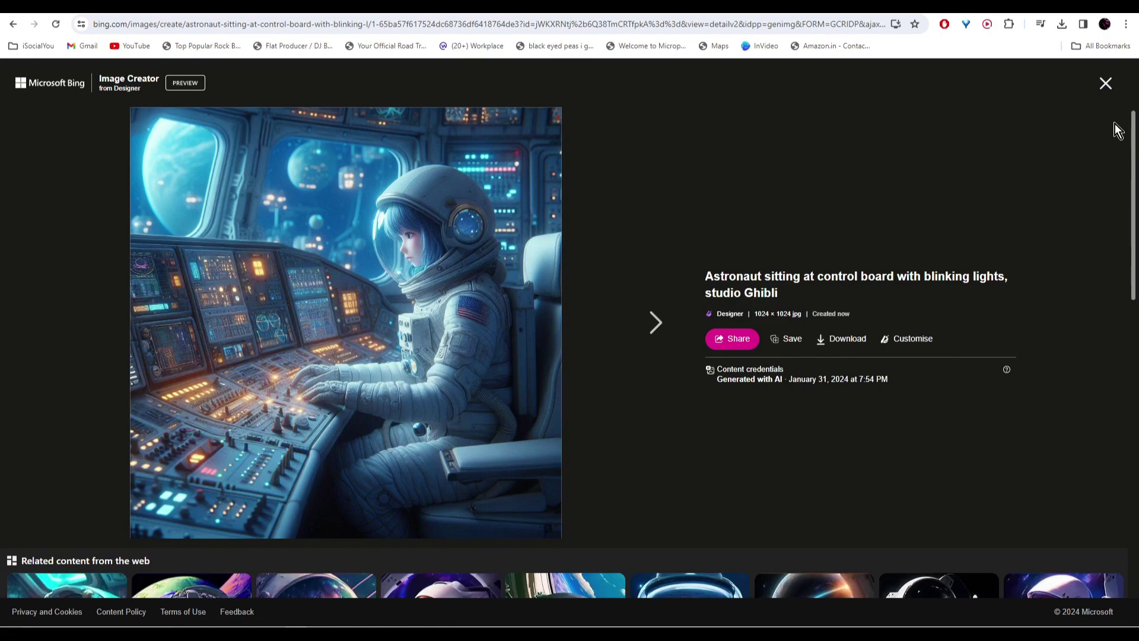
{"action": "left_click", "coordinate": [1105, 83]}
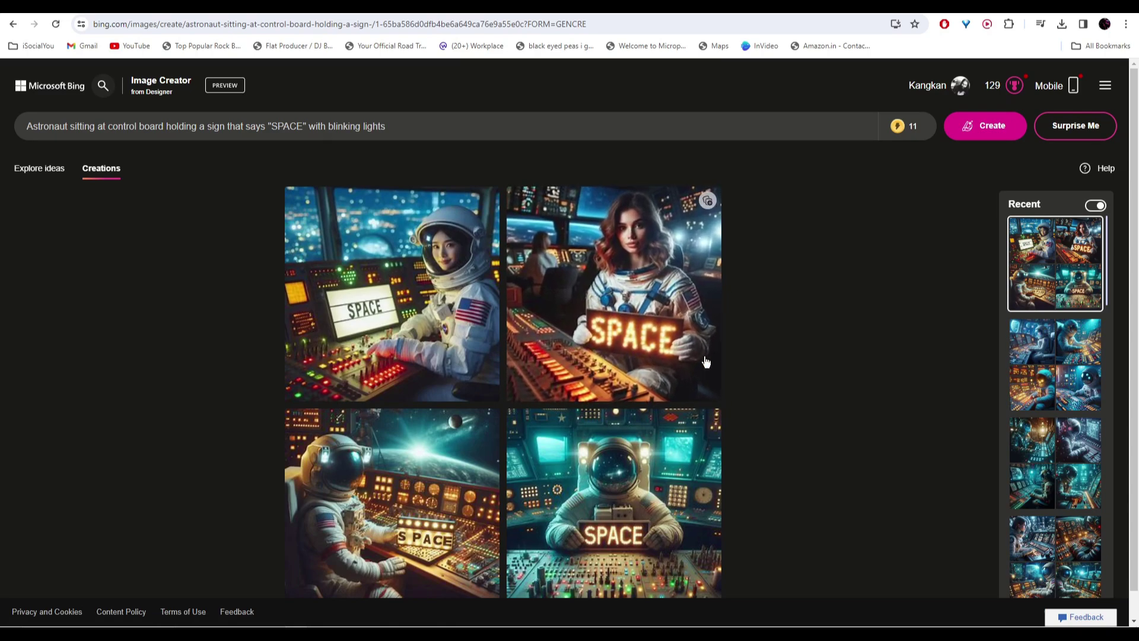
Step: Browse the astronaut-with-SPACE-sign images through to the glowing SPACE sign
{"action": "left_click", "coordinate": [639, 315]}
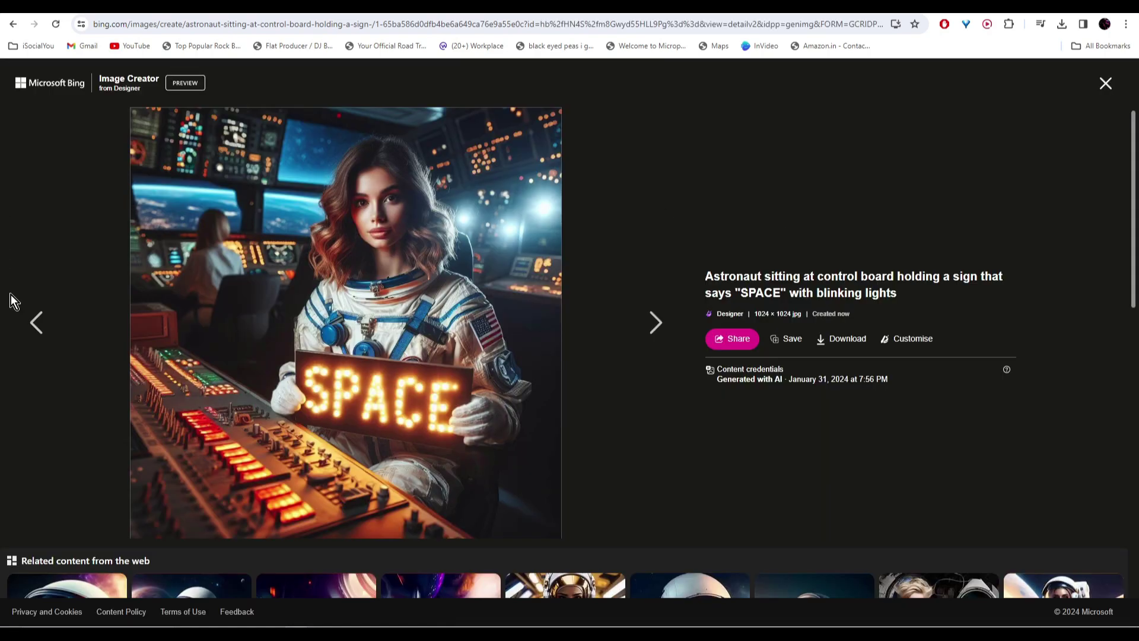
{"action": "left_click", "coordinate": [37, 323]}
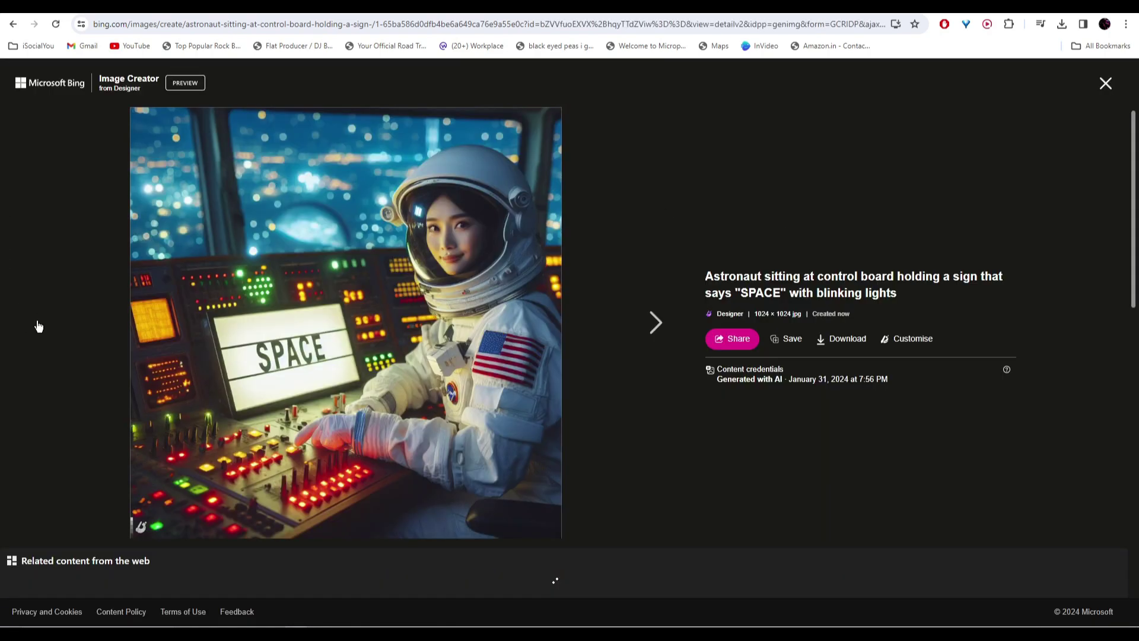
{"action": "left_click", "coordinate": [653, 324]}
{"action": "left_click", "coordinate": [654, 325]}
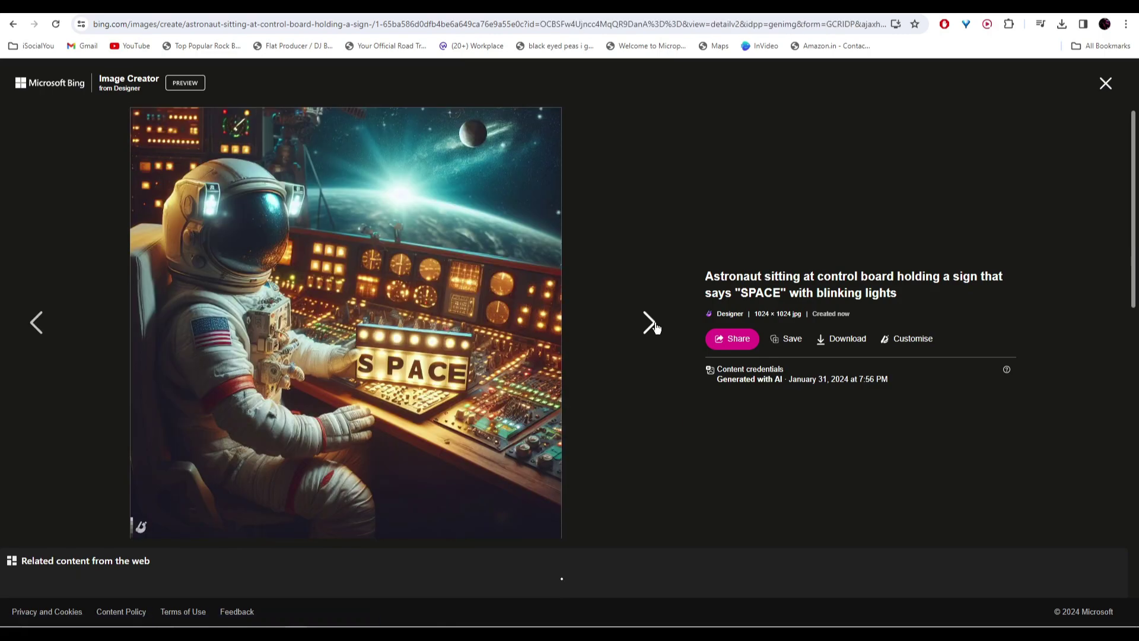
{"action": "left_click", "coordinate": [653, 324]}
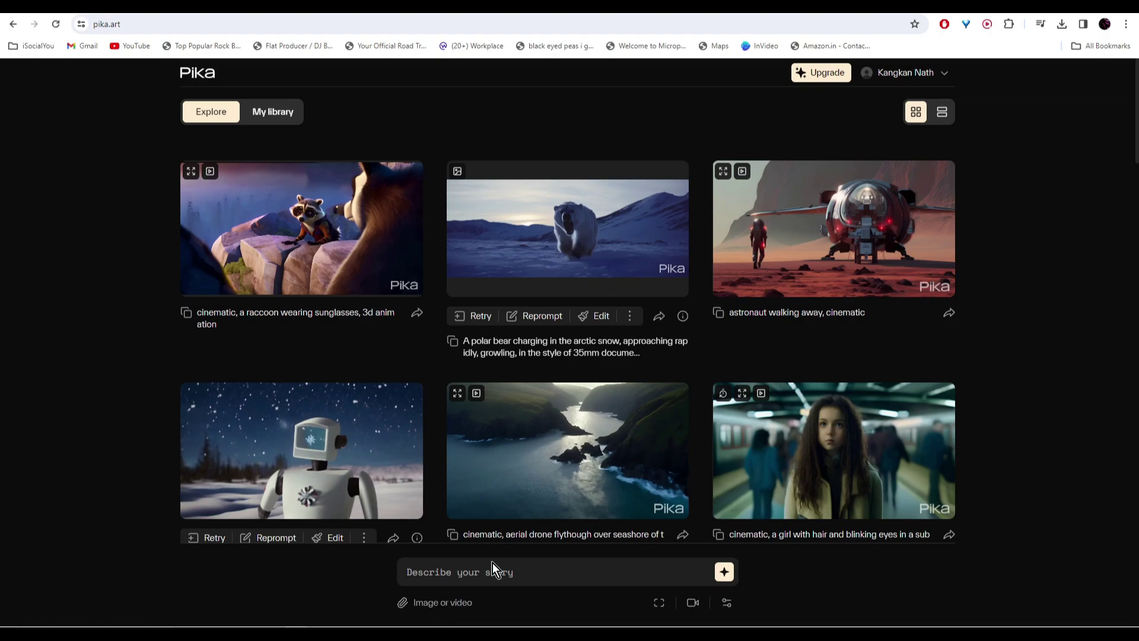
Step: Submit the astronaut video prompt, then step through Pika showcase videos to the apocalyptic war-torn city clip
{"action": "type", "text": "Astronaut sitting at control board with blinking lights"}
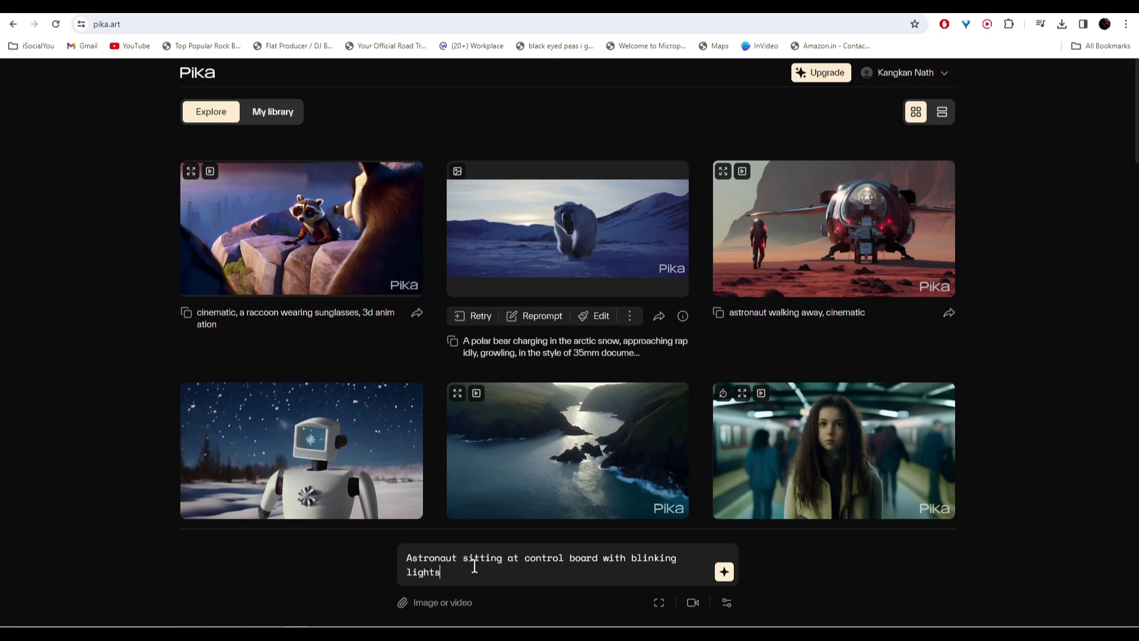
{"action": "key", "text": "Return"}
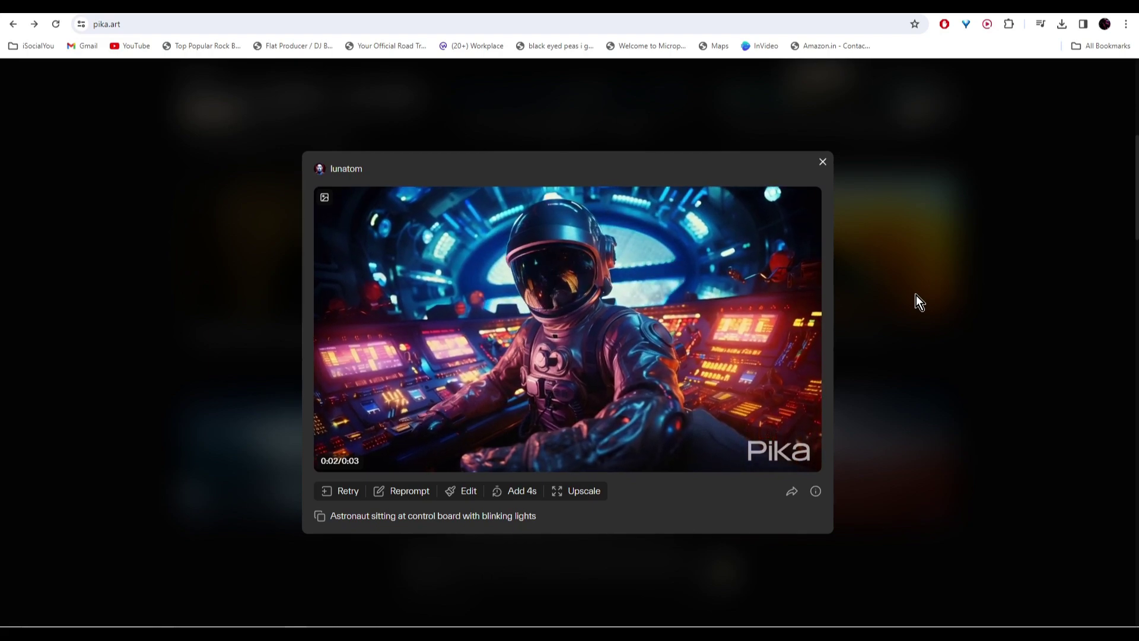
{"action": "key", "text": "Right"}
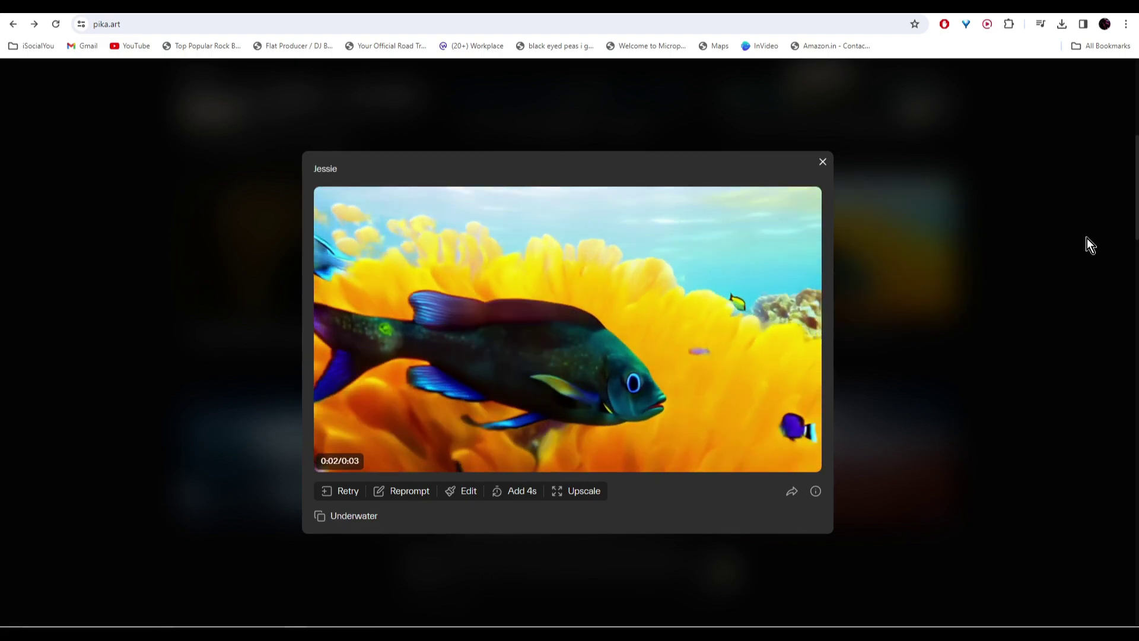
{"action": "key", "text": "Right"}
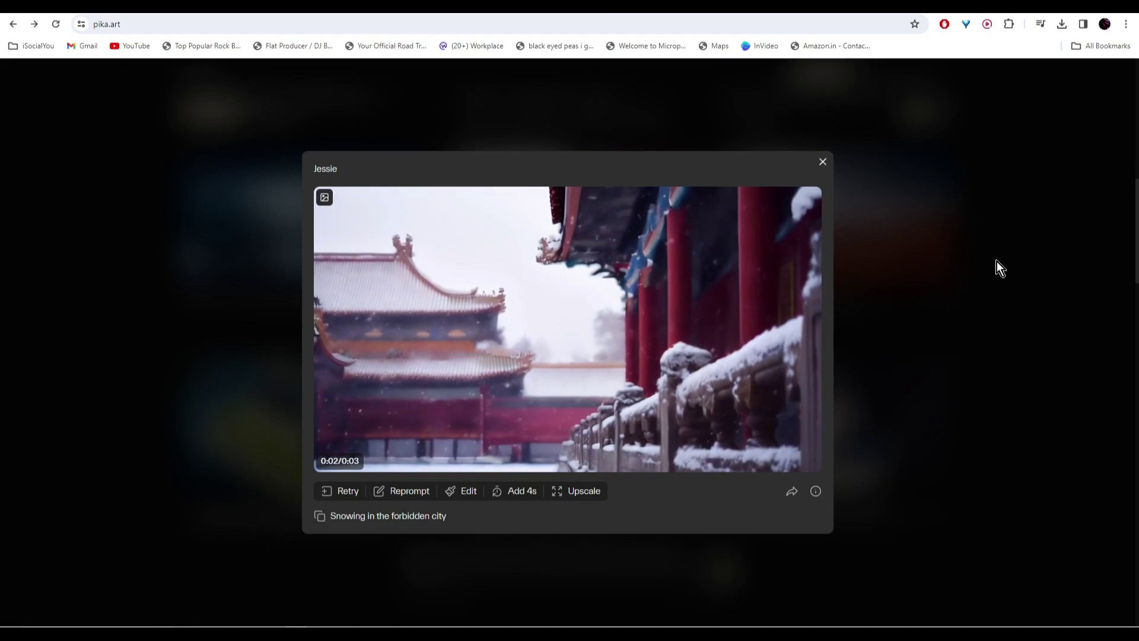
{"action": "key", "text": "Right"}
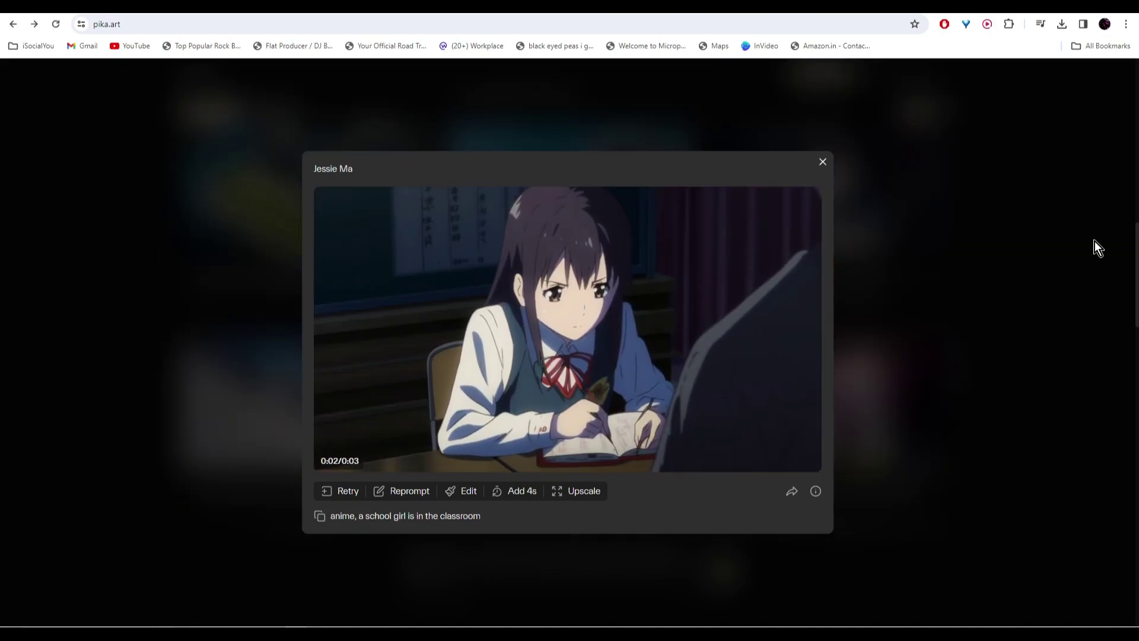
{"action": "key", "text": "Right"}
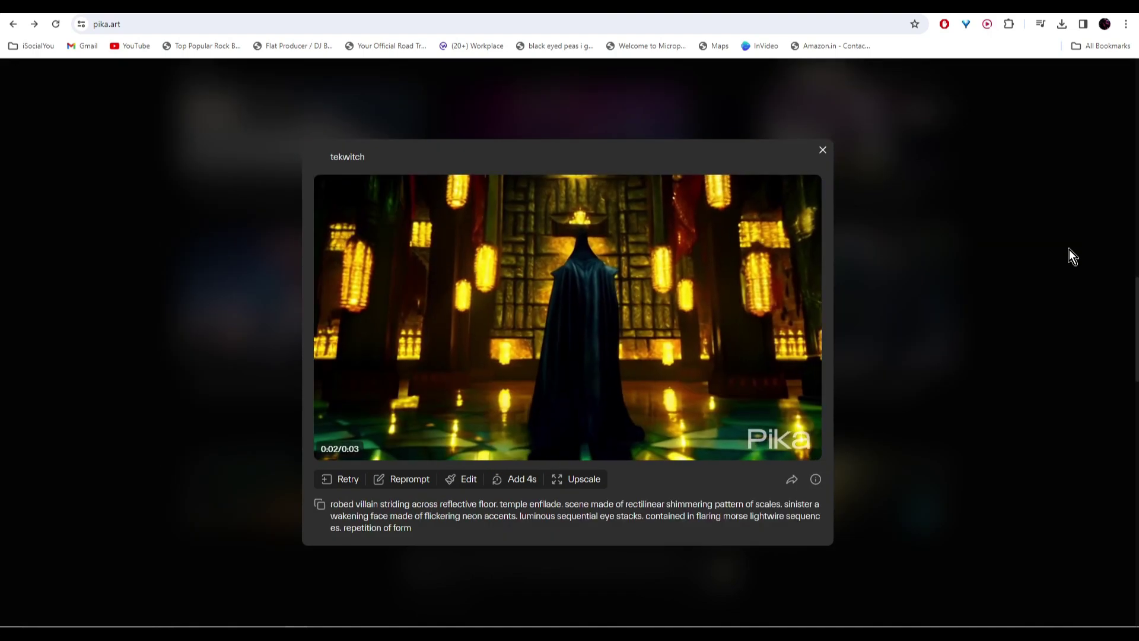
{"action": "key", "text": "Right"}
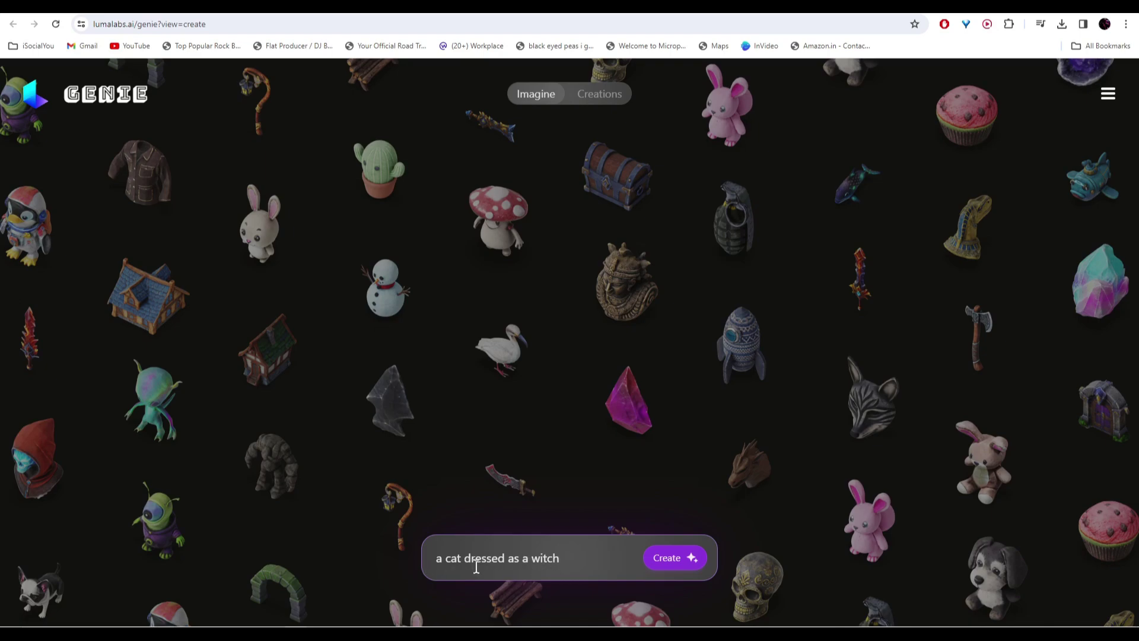
Step: Generate Genie 3D models for the witch cat and doctor monkey prompts
{"action": "left_click", "coordinate": [667, 558]}
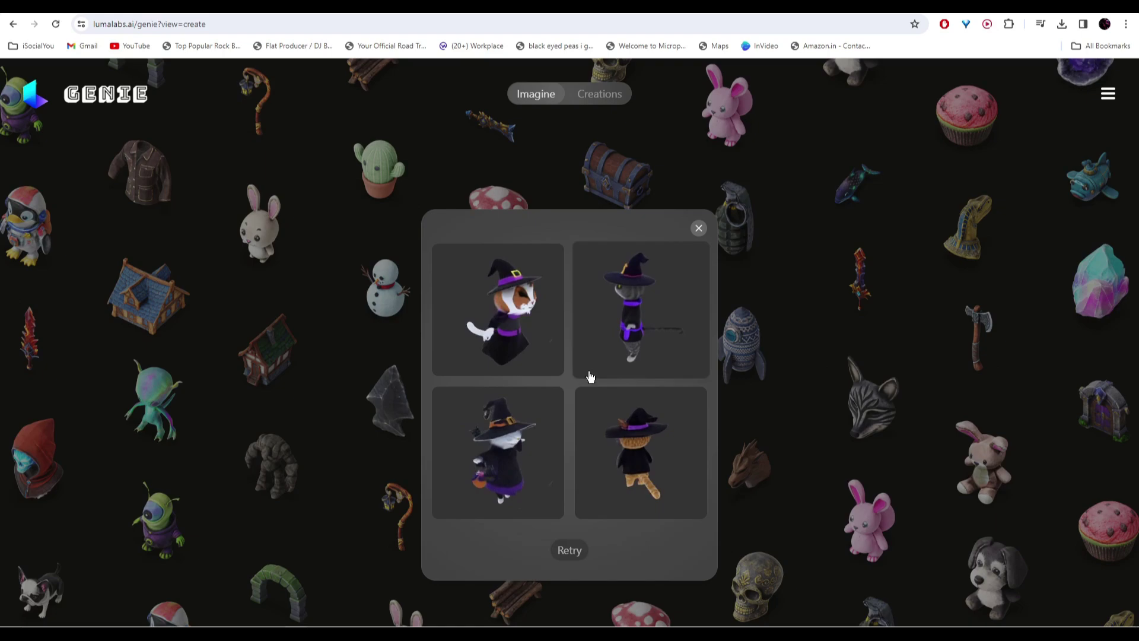
{"action": "left_click", "coordinate": [638, 296]}
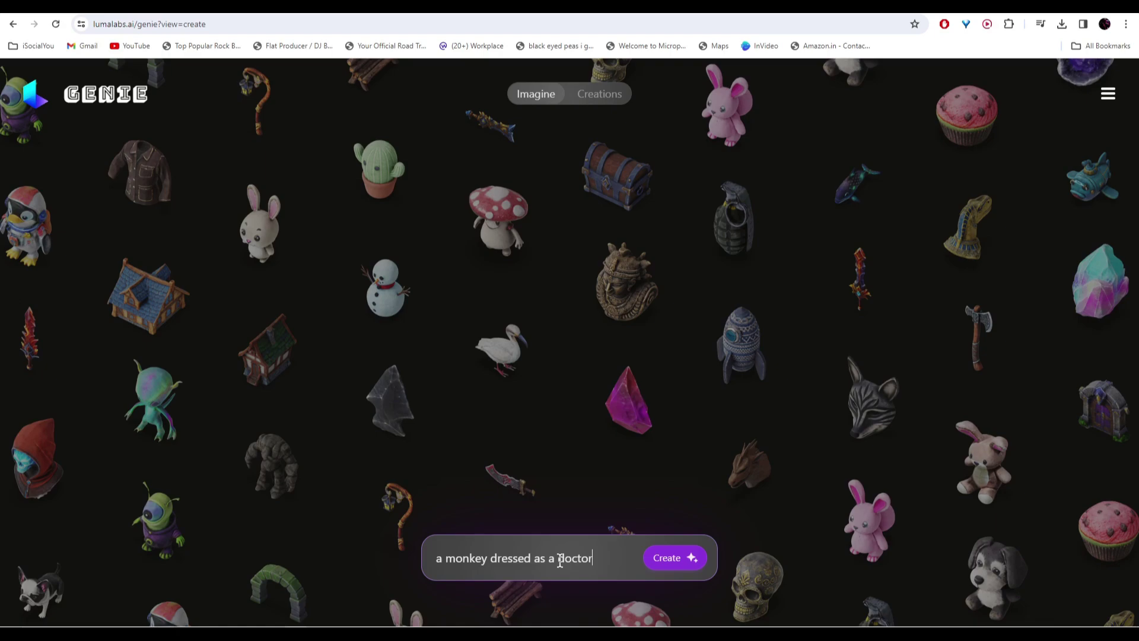
{"action": "left_click", "coordinate": [674, 569]}
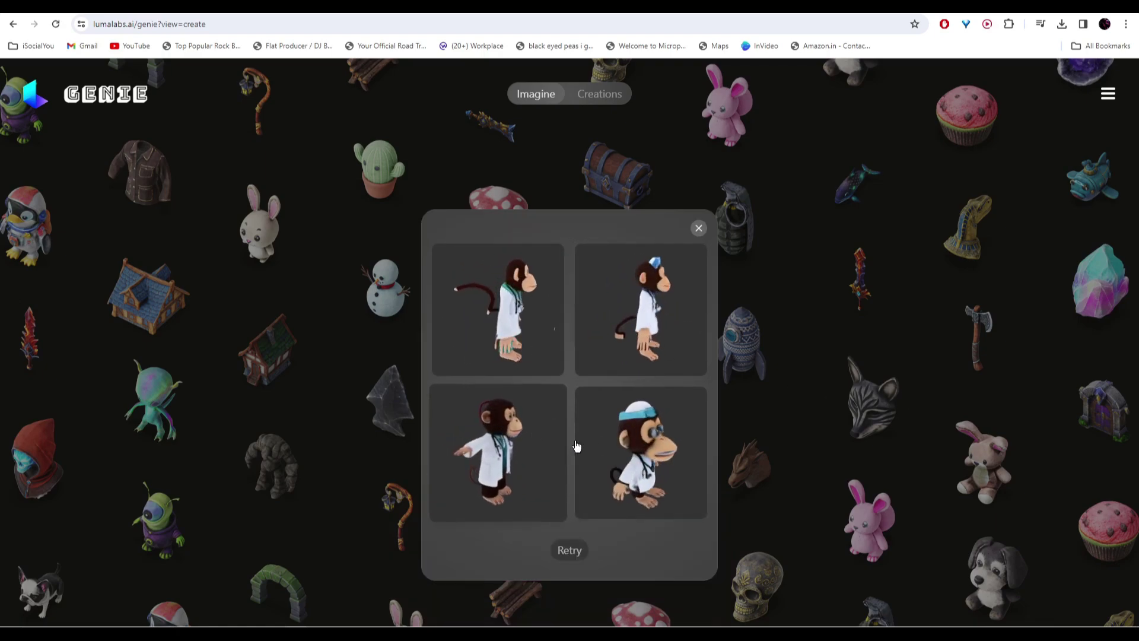
{"action": "left_click", "coordinate": [698, 229]}
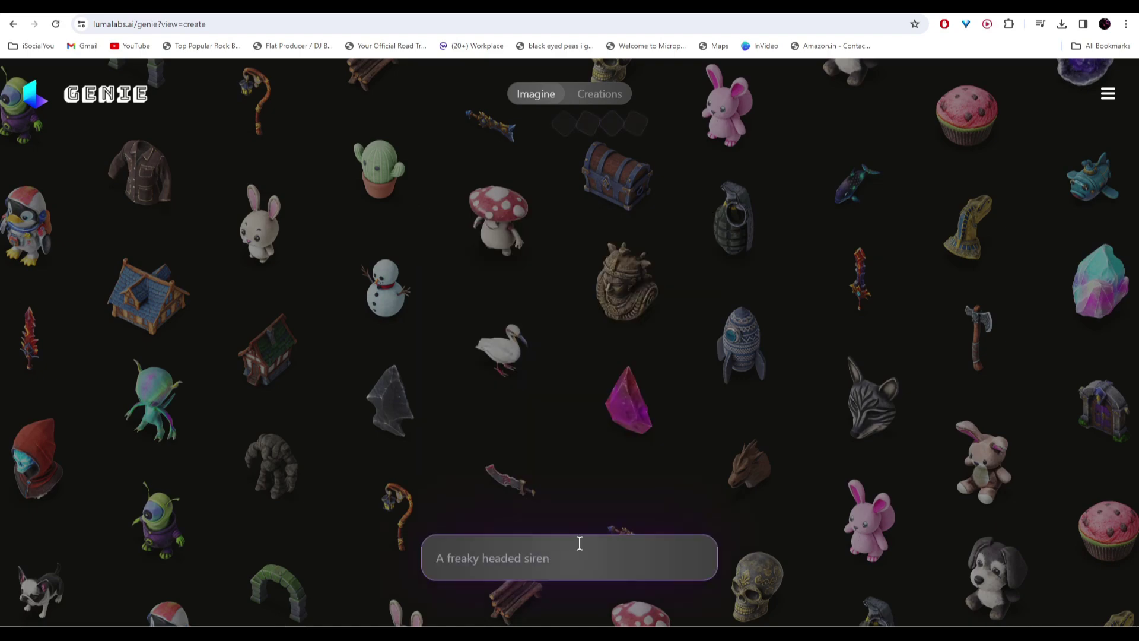
Step: Generate models for 'a cheese burger', then open the top-right burger and orbit it
{"action": "left_click", "coordinate": [580, 541]}
{"action": "type", "text": "a cheese burger"}
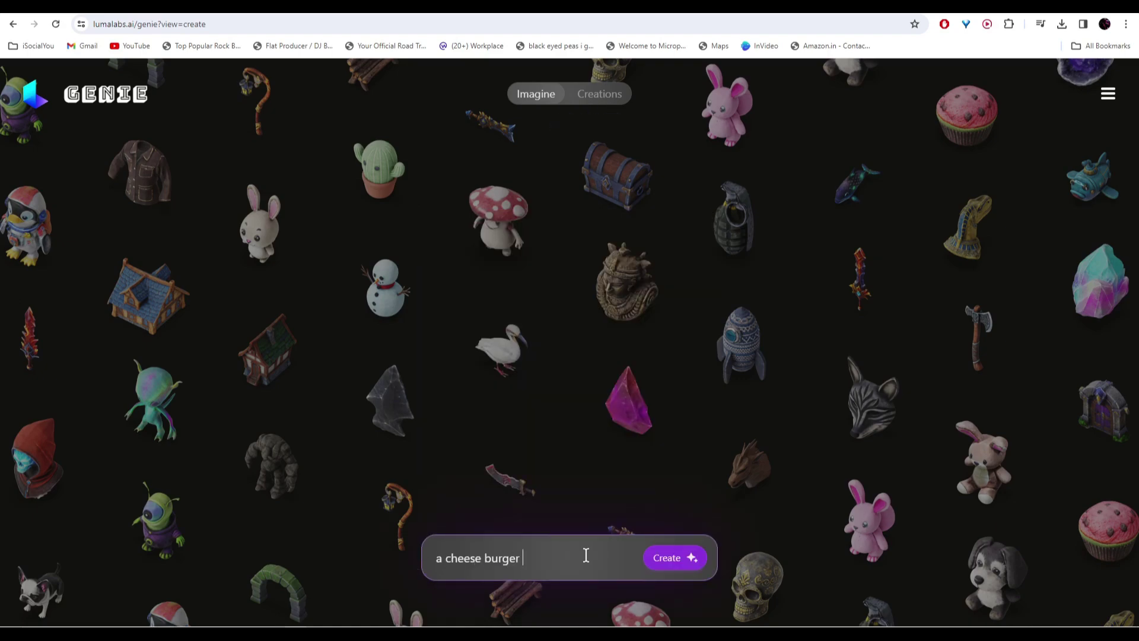
{"action": "left_click", "coordinate": [657, 563]}
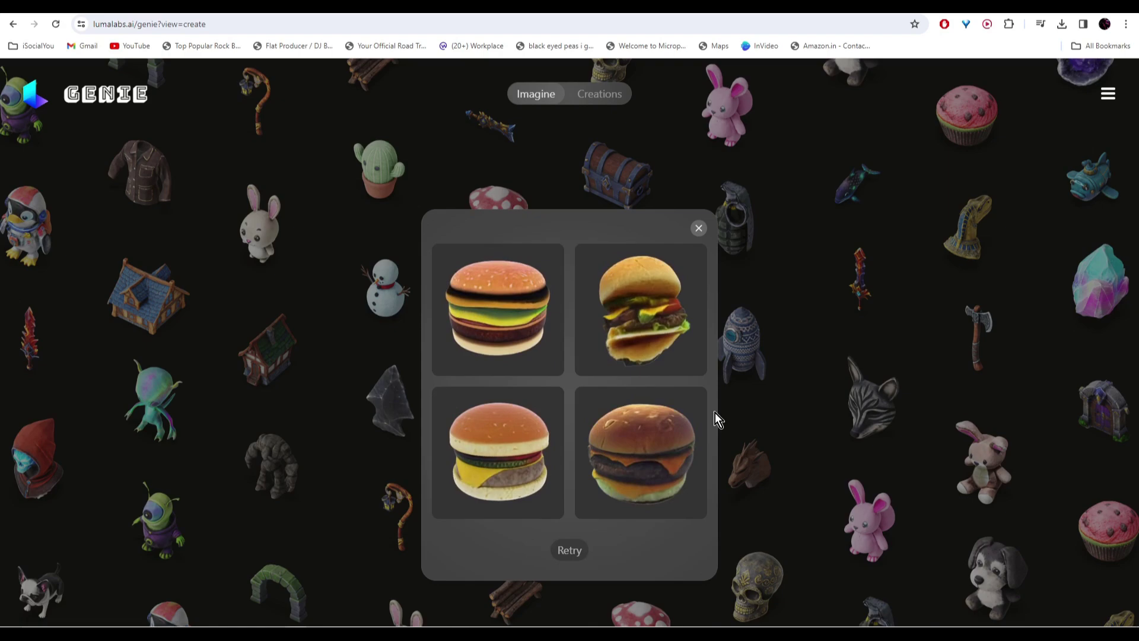
{"action": "left_click", "coordinate": [661, 361]}
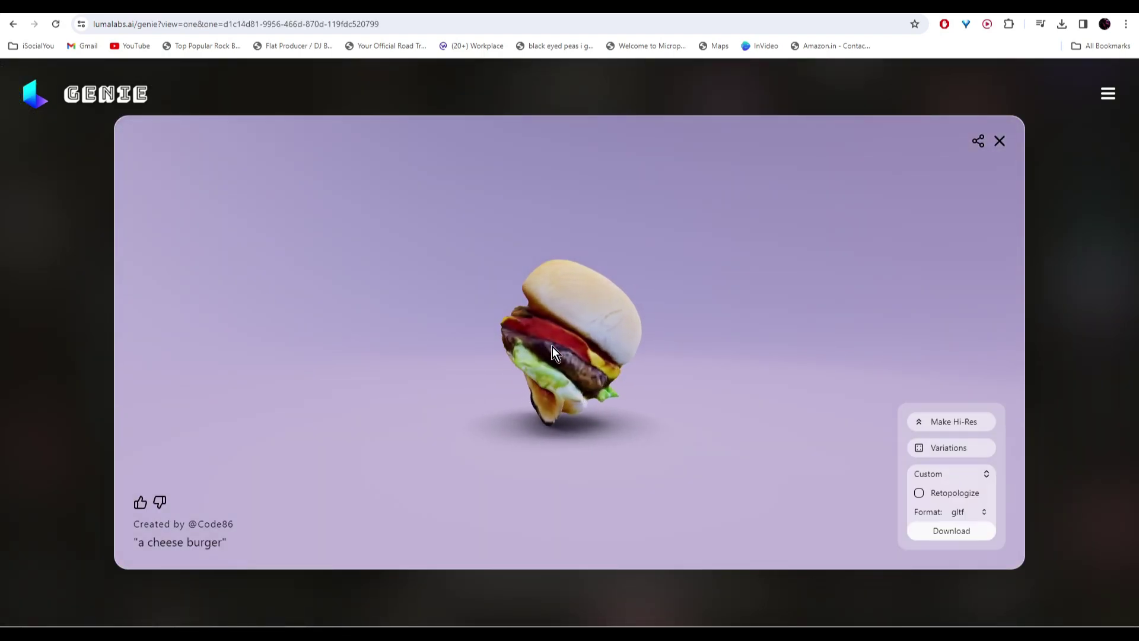
{"action": "left_click_drag", "start_coordinate": [553, 347], "coordinate": [729, 119]}
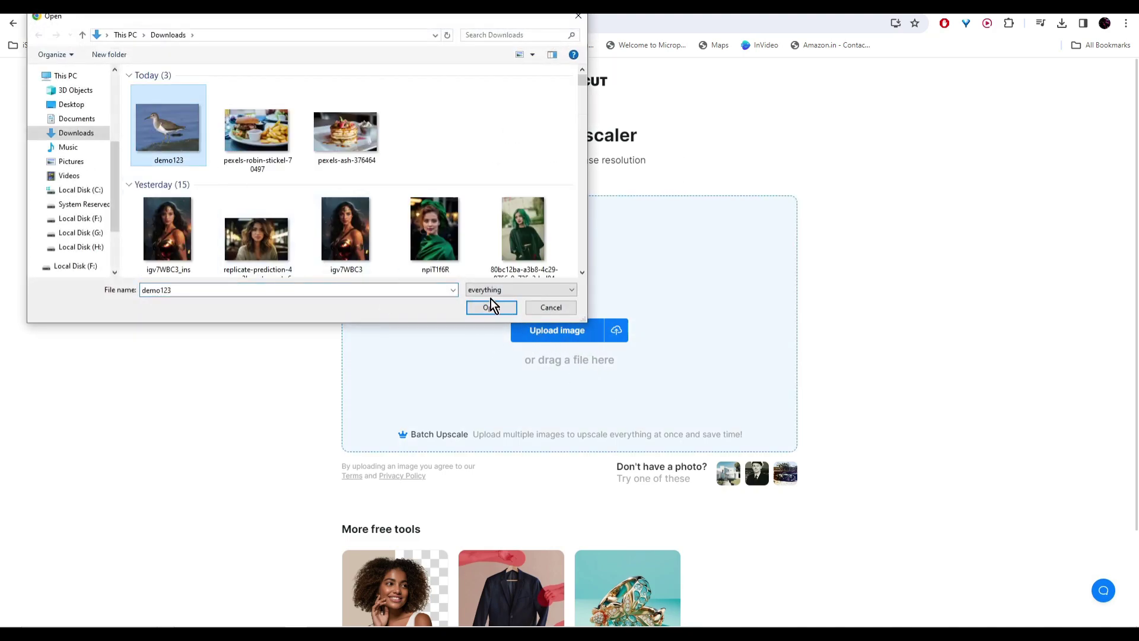
Step: Upload the demo123 bird photo from Downloads to Pixelcut for upscaling
{"action": "left_click", "coordinate": [490, 306]}
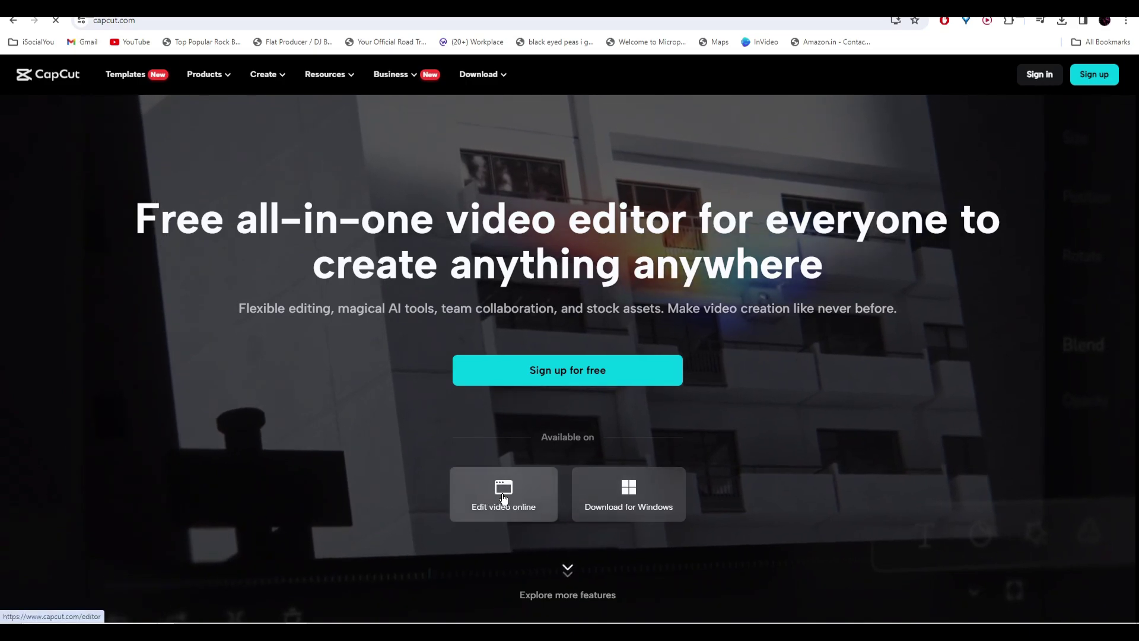
Step: Open CapCut's online editor and create a new Script to video project from Magic tools
{"action": "left_click", "coordinate": [504, 498]}
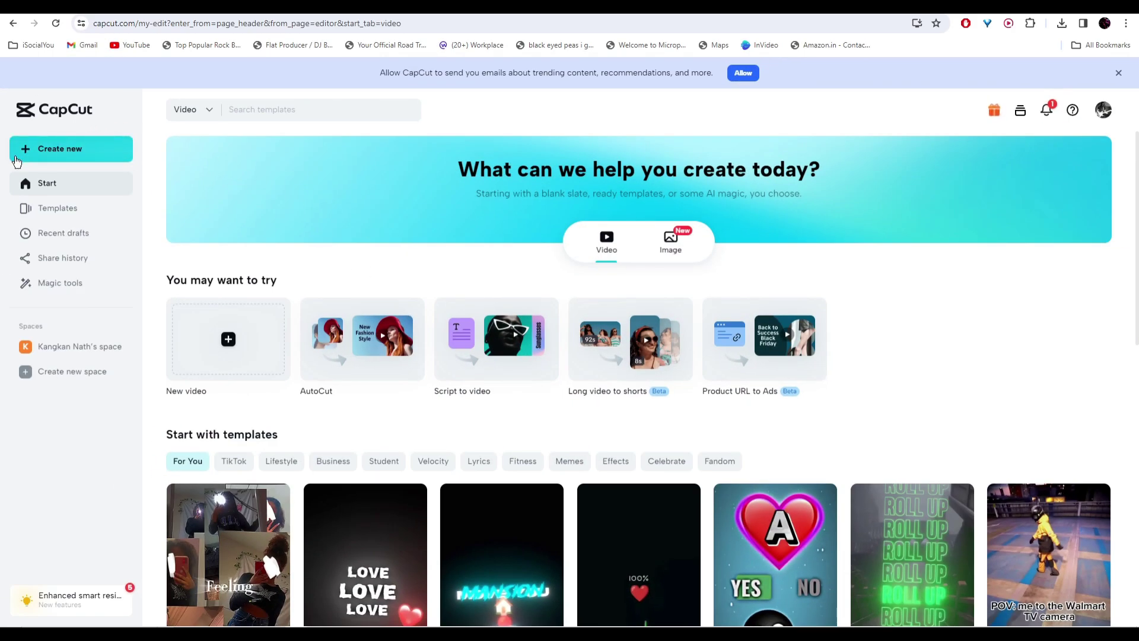
{"action": "left_click", "coordinate": [18, 155]}
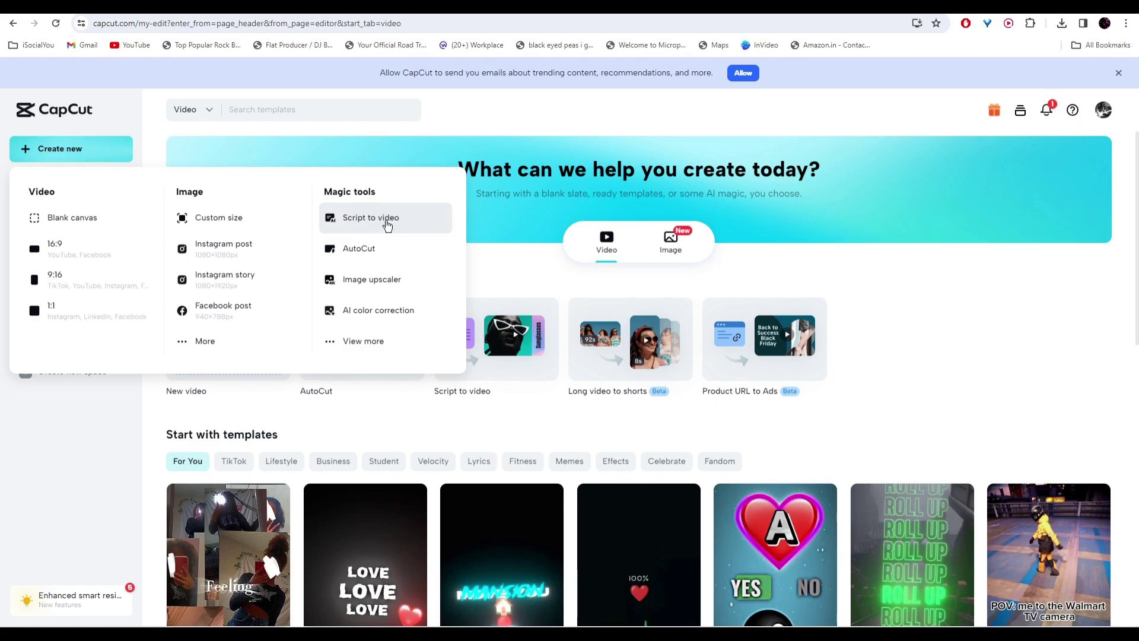
{"action": "left_click", "coordinate": [386, 224]}
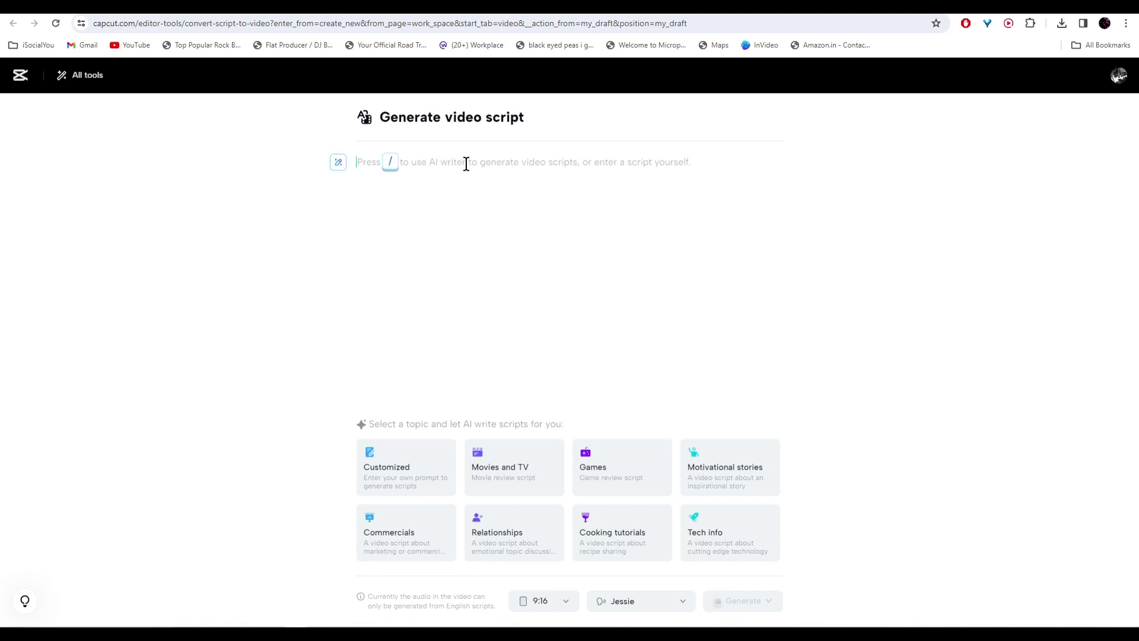
Step: Have the AI writer produce a five-tip cooking vlog script from the pasted request
{"action": "left_click", "coordinate": [392, 163]}
{"action": "type", "text": "write me a script for my cooking vlog, 5 useful tips"}
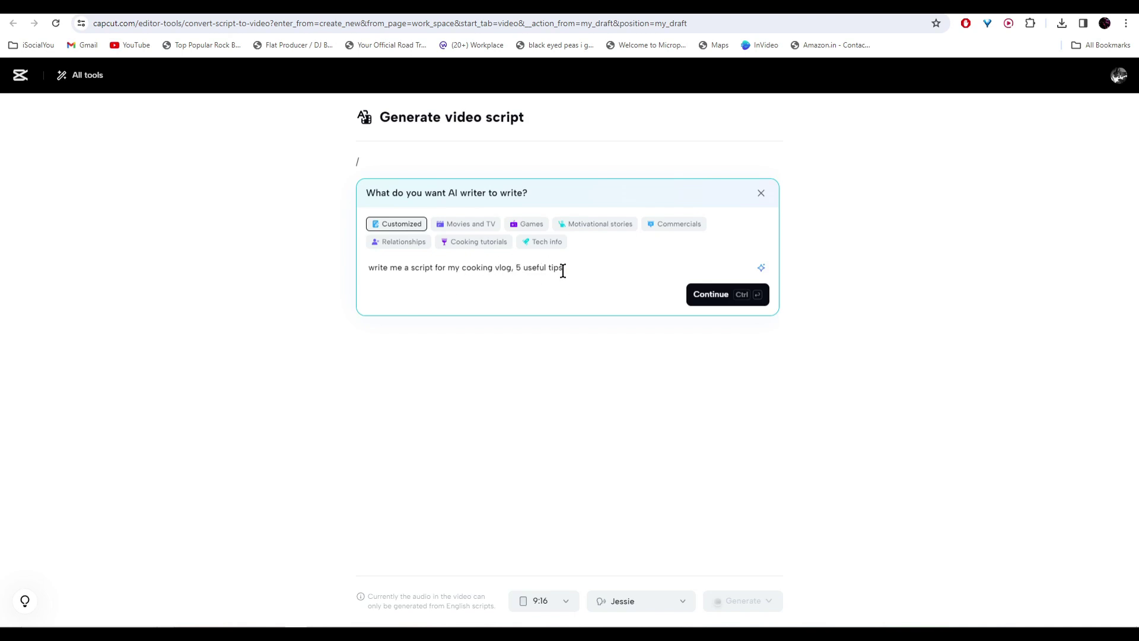
{"action": "left_click", "coordinate": [710, 297]}
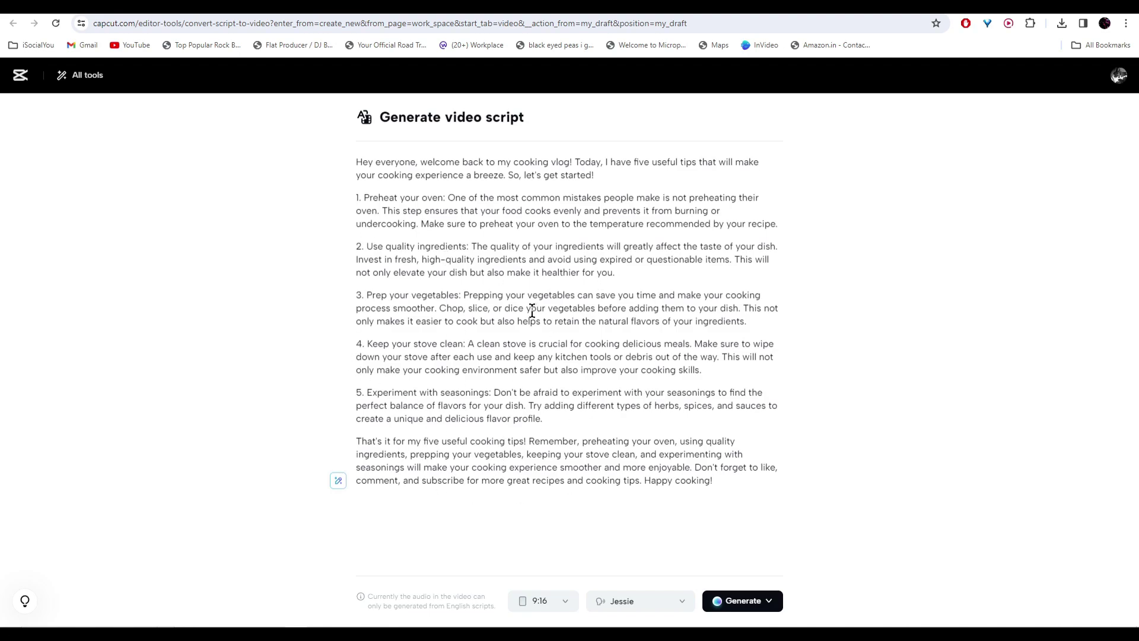
Step: Choose American Female as the narration voice after checking the aspect ratio options
{"action": "left_click", "coordinate": [567, 599]}
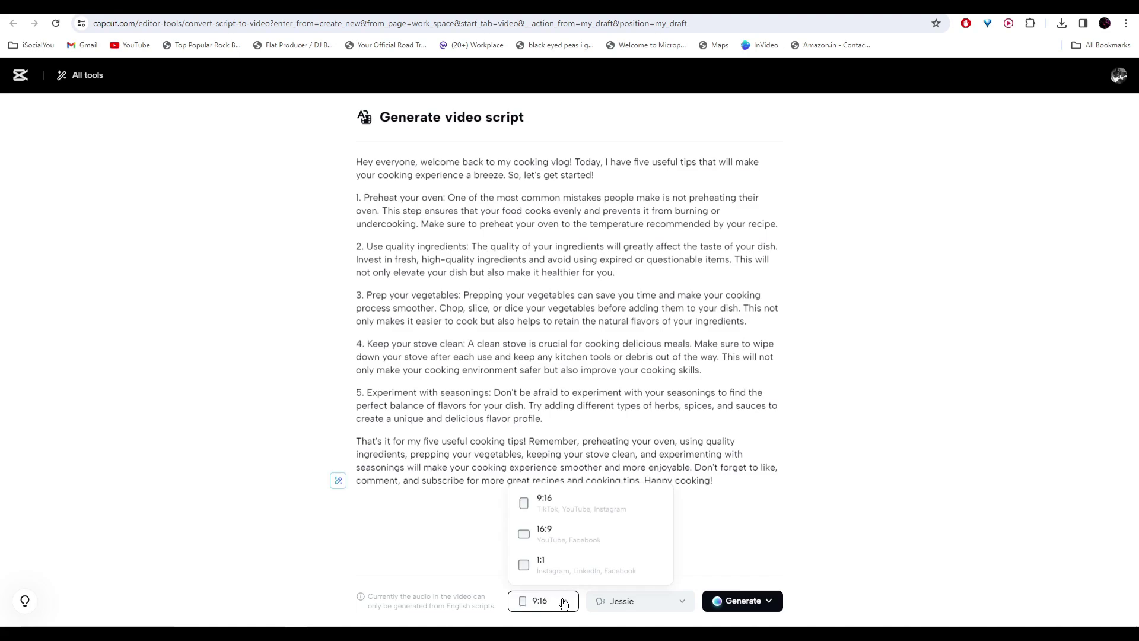
{"action": "left_click", "coordinate": [683, 603]}
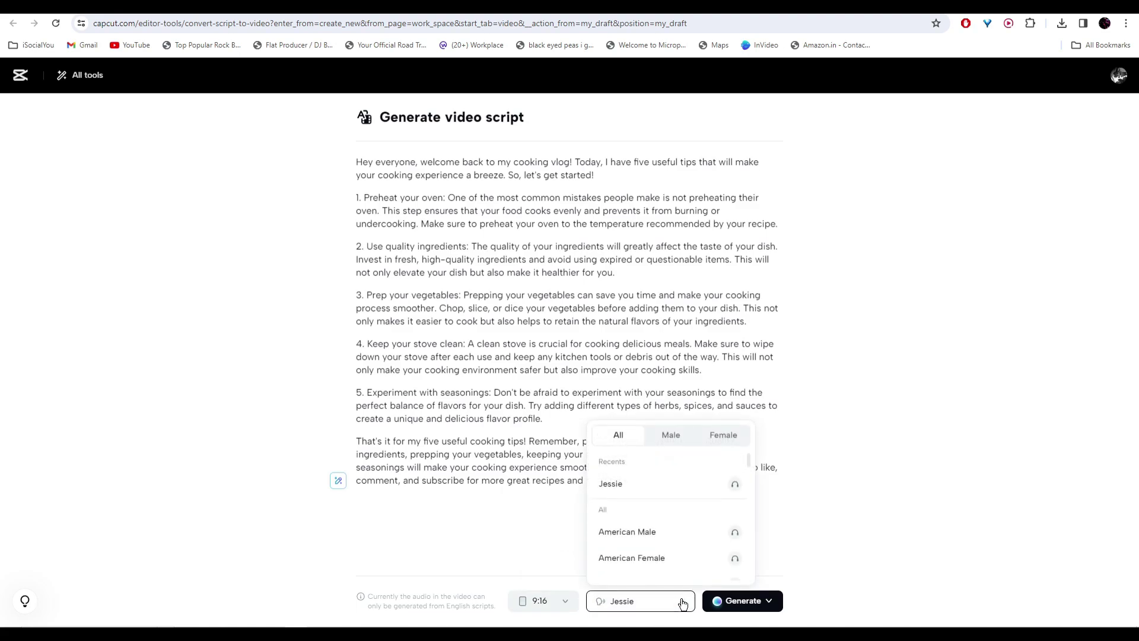
{"action": "left_click", "coordinate": [682, 557]}
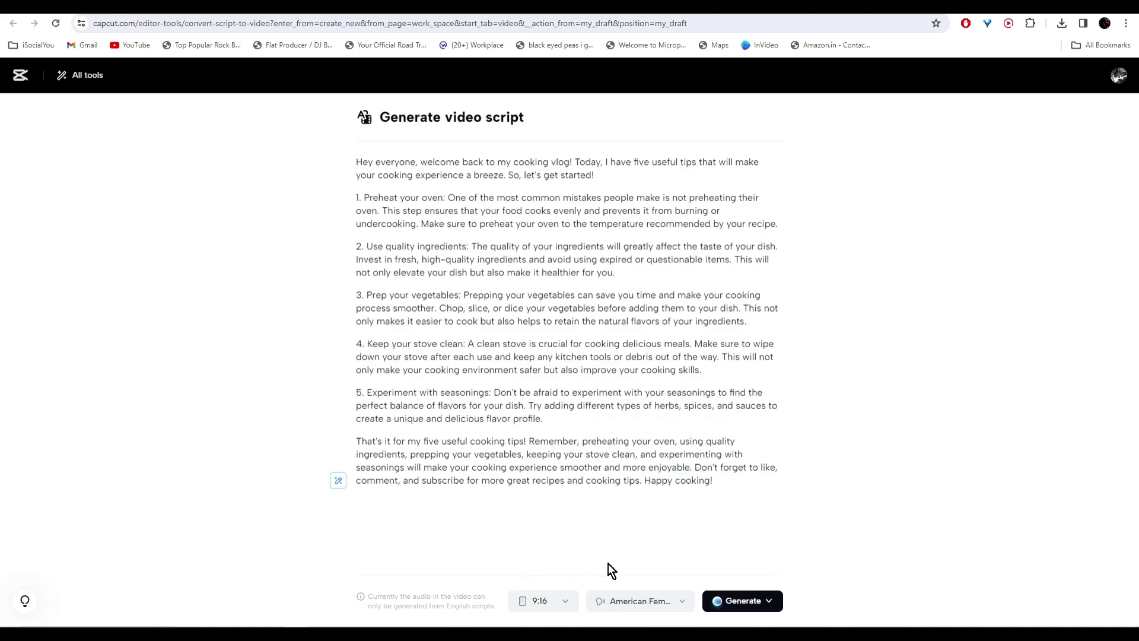
{"action": "left_click", "coordinate": [741, 600]}
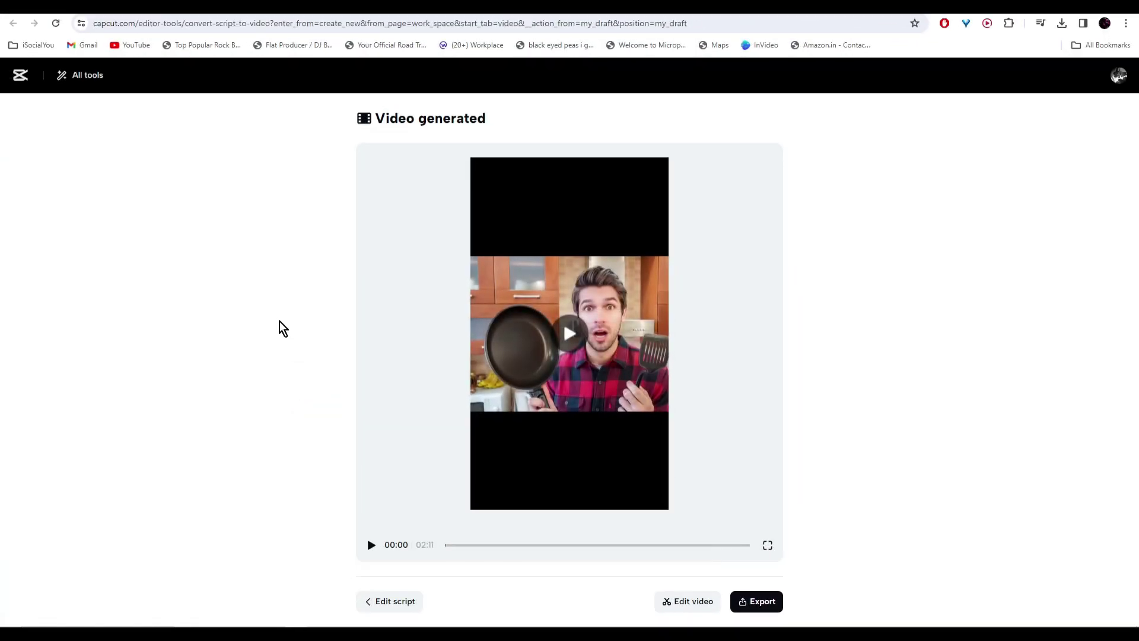
Step: Play the generated 9:16 cooking vlog video full screen
{"action": "key", "text": "f"}
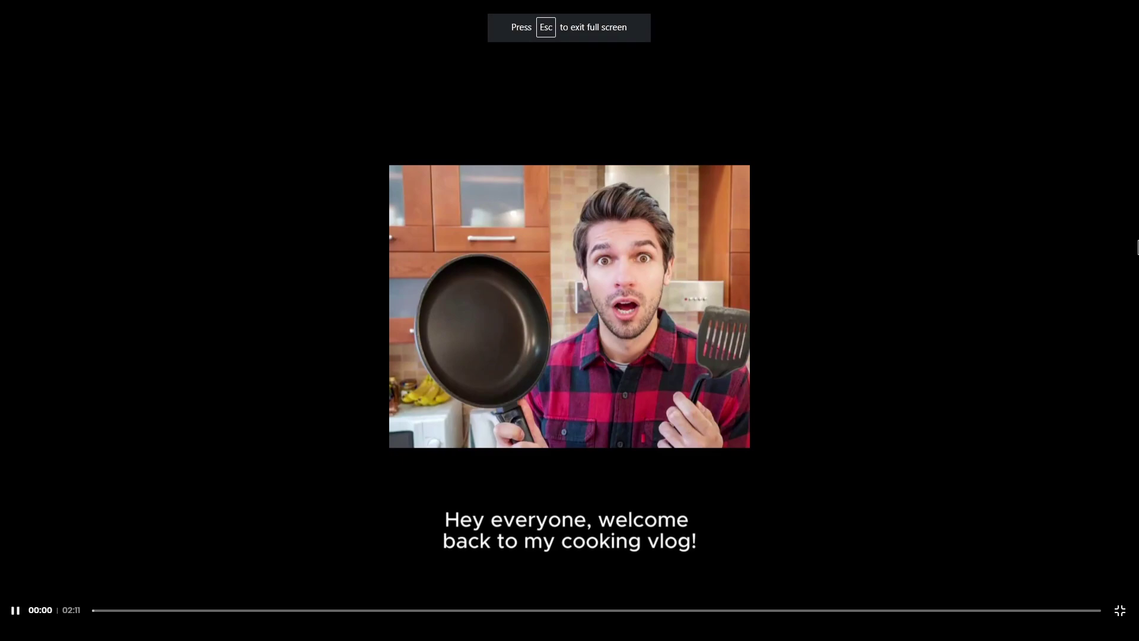